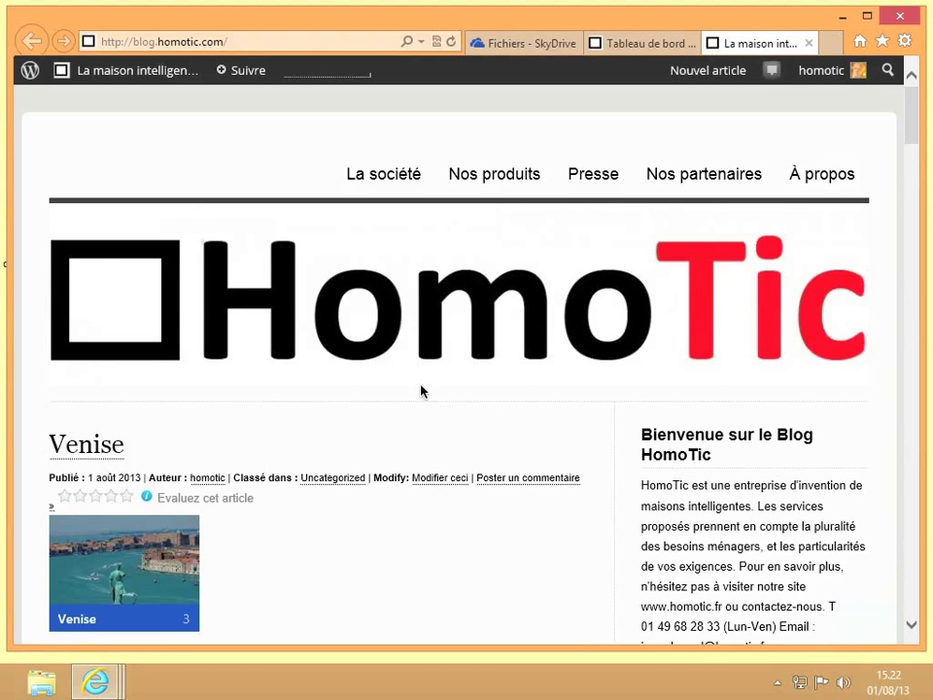
Browse the blog's embedded workbook, viewing the Achats and Régions sheets and selecting the Département header
{"action": "scroll", "coordinate": [420, 390], "scroll_direction": "down", "scroll_amount": 2}
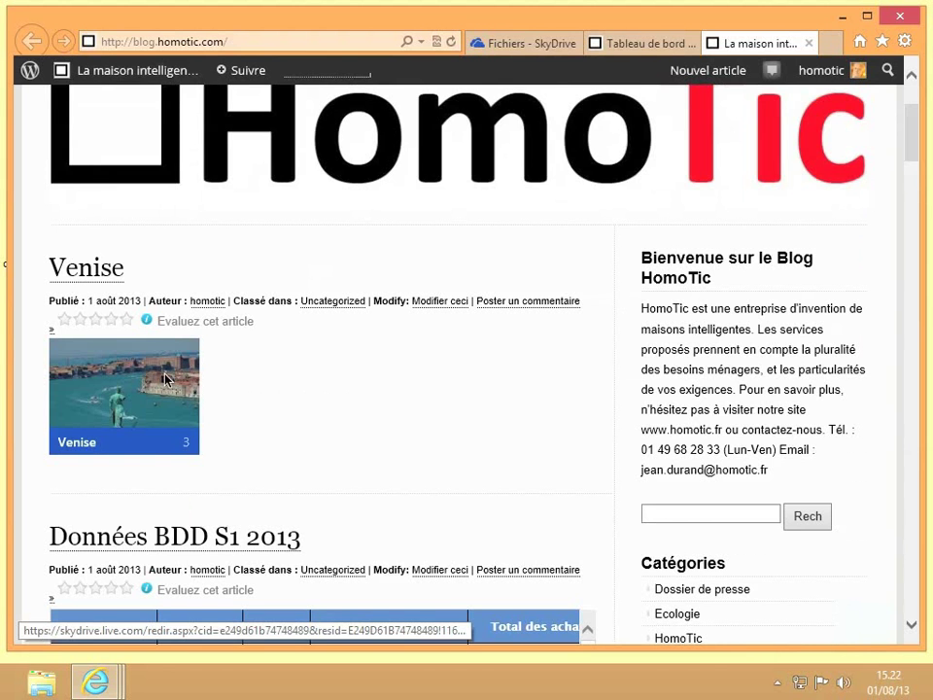
{"action": "scroll", "coordinate": [163, 379], "scroll_direction": "down", "scroll_amount": 3}
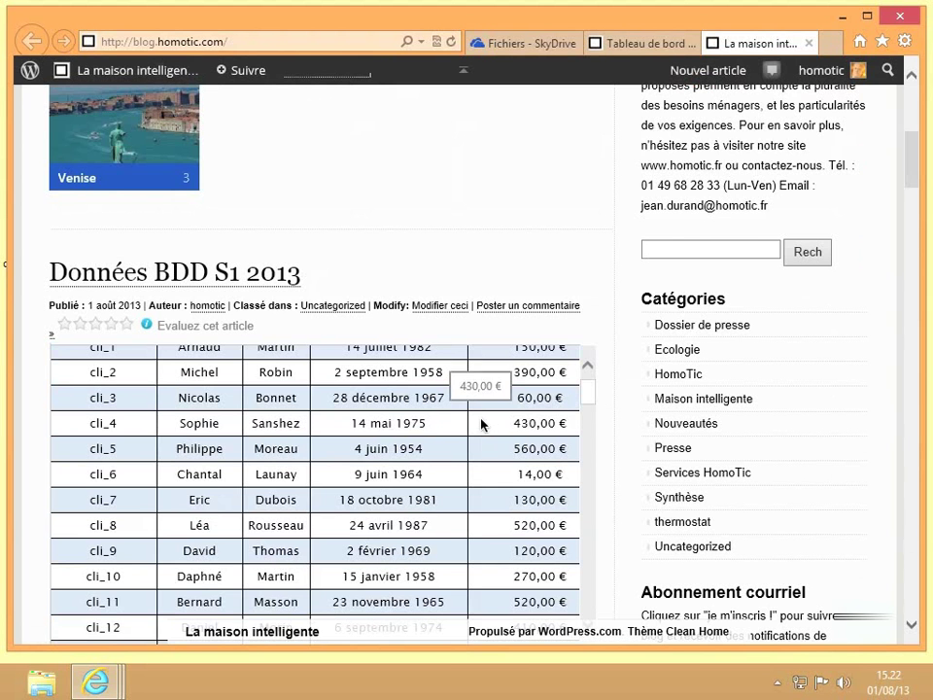
{"action": "scroll", "coordinate": [595, 443], "scroll_direction": "down", "scroll_amount": 3}
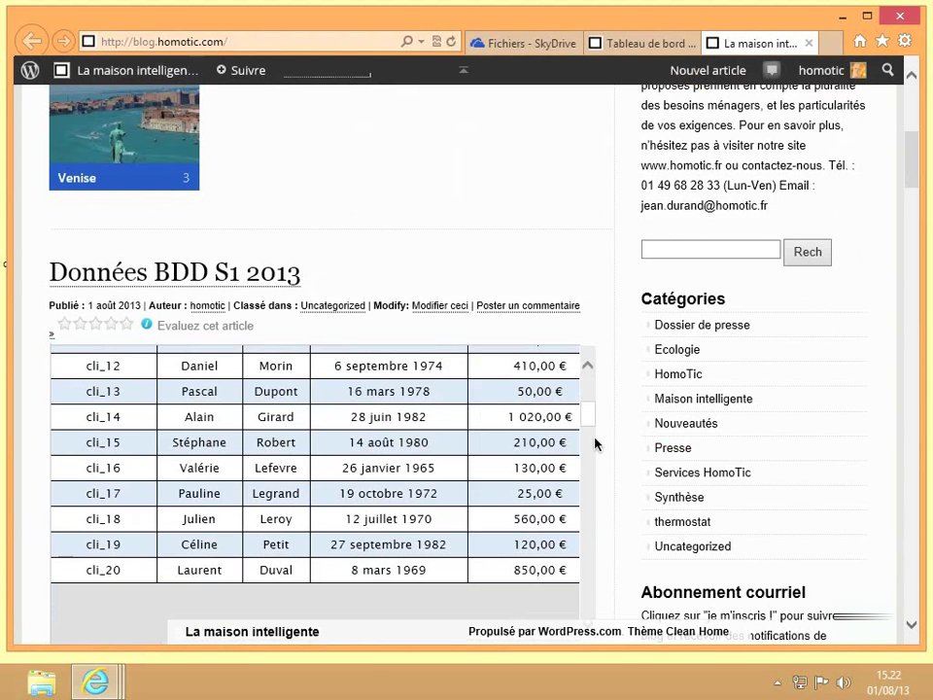
{"action": "scroll", "coordinate": [609, 448], "scroll_direction": "down", "scroll_amount": 2}
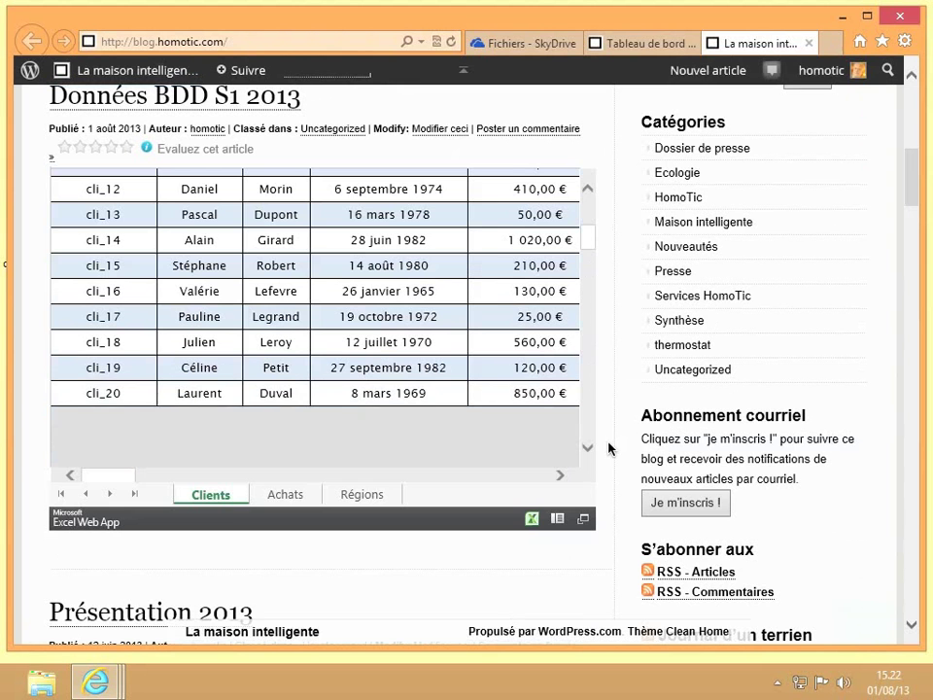
{"action": "left_click", "coordinate": [272, 496]}
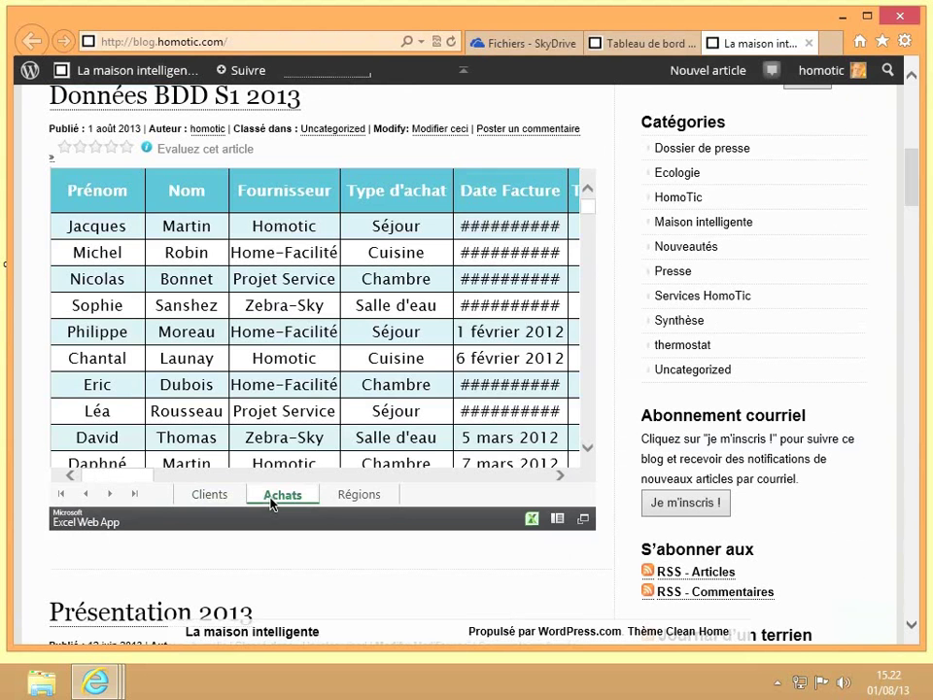
{"action": "left_click", "coordinate": [348, 498]}
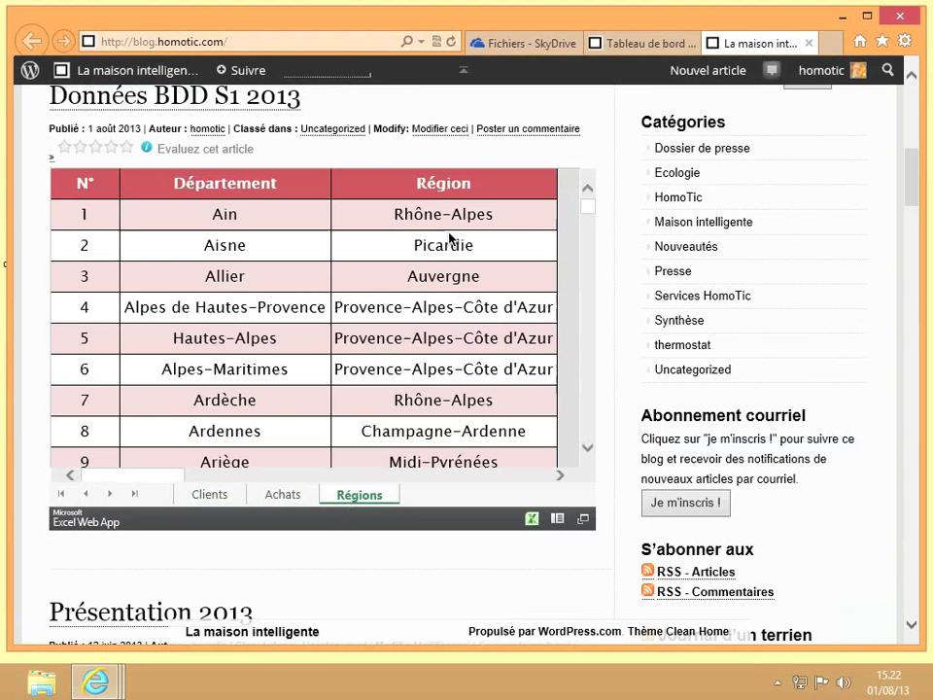
{"action": "left_click", "coordinate": [323, 198]}
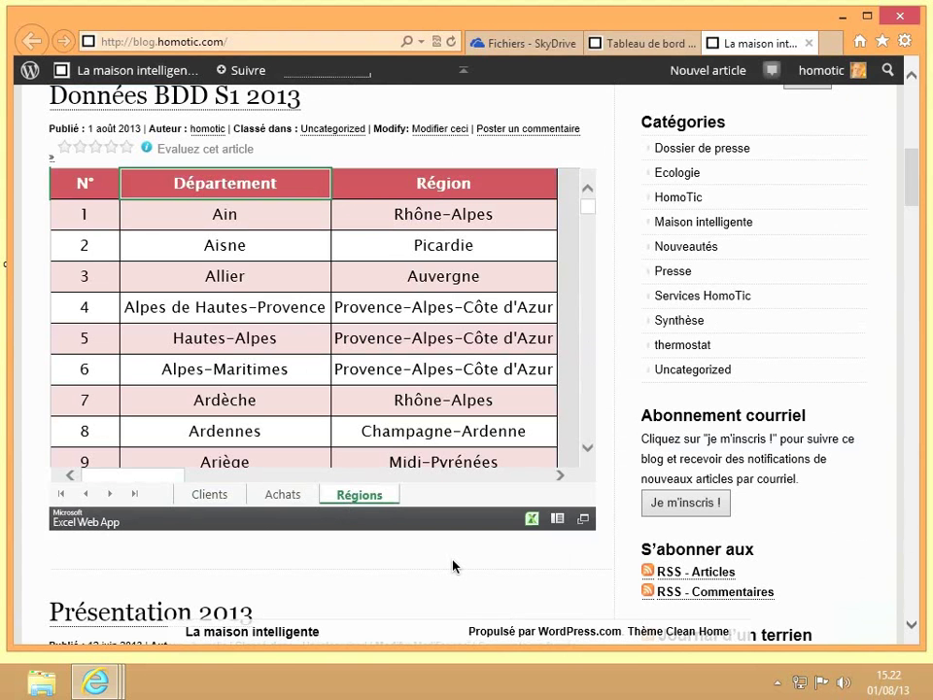
Step the embedded slideshow forward to slide 2 and back to the first slide
{"action": "scroll", "coordinate": [453, 566], "scroll_direction": "down", "scroll_amount": 5}
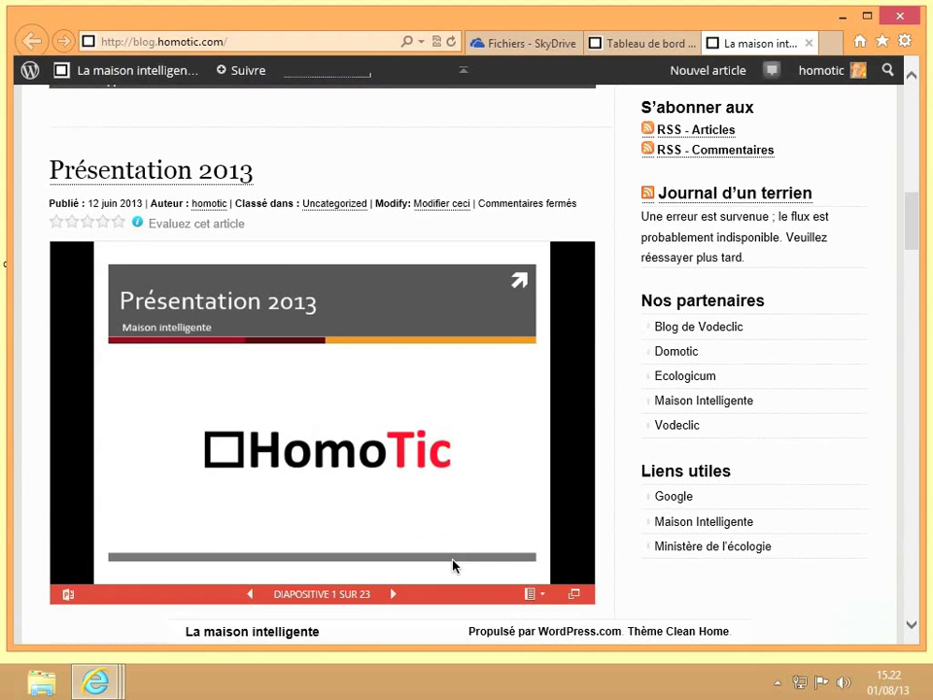
{"action": "left_click", "coordinate": [393, 594]}
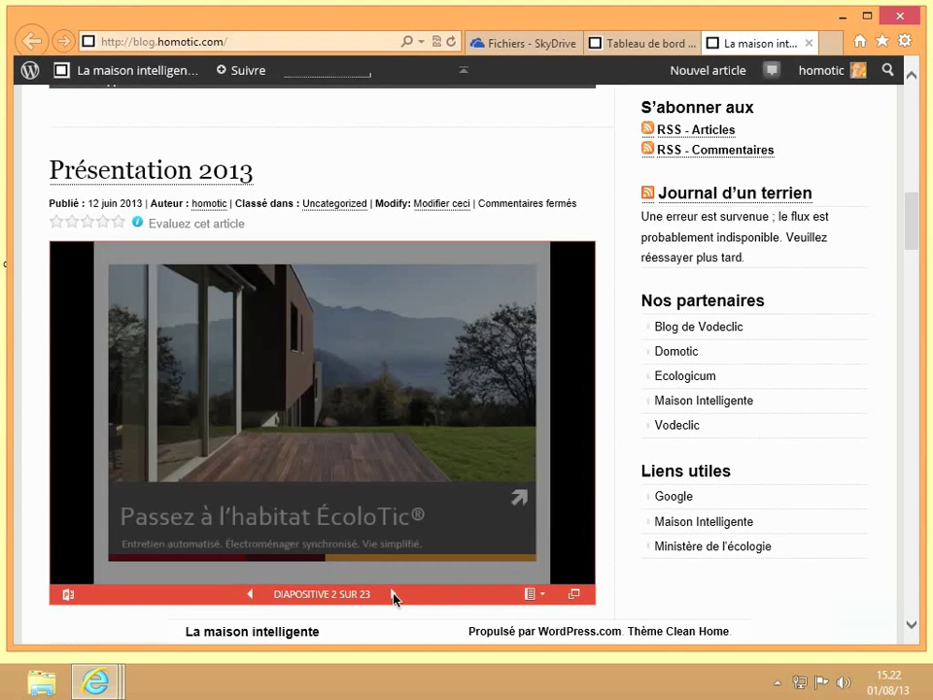
{"action": "left_click", "coordinate": [250, 594]}
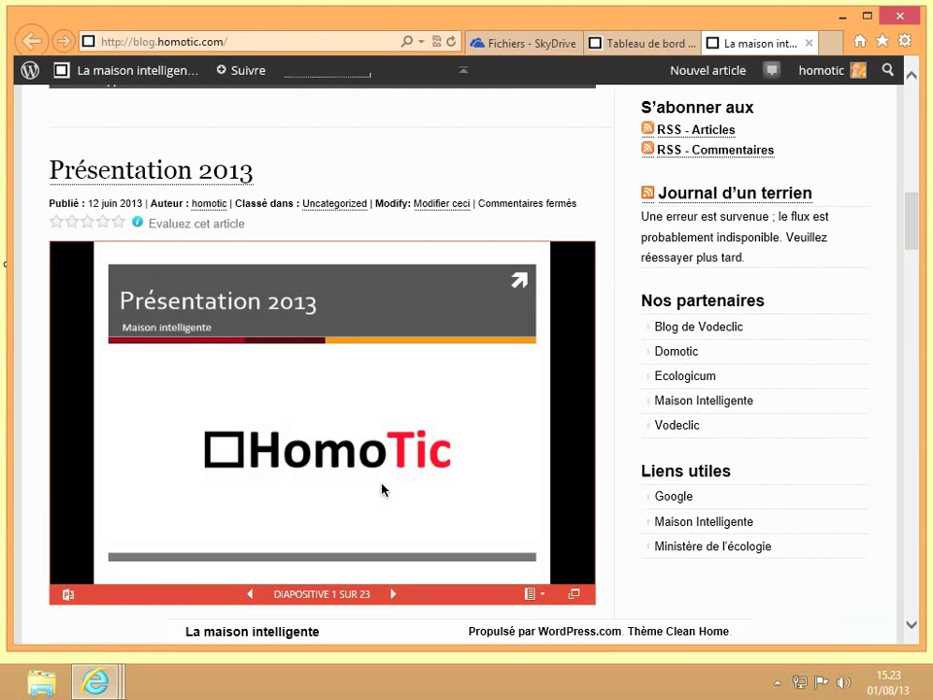
Close the Venise album's embed window in SkyDrive and deselect the Venise album
{"action": "left_click", "coordinate": [512, 45]}
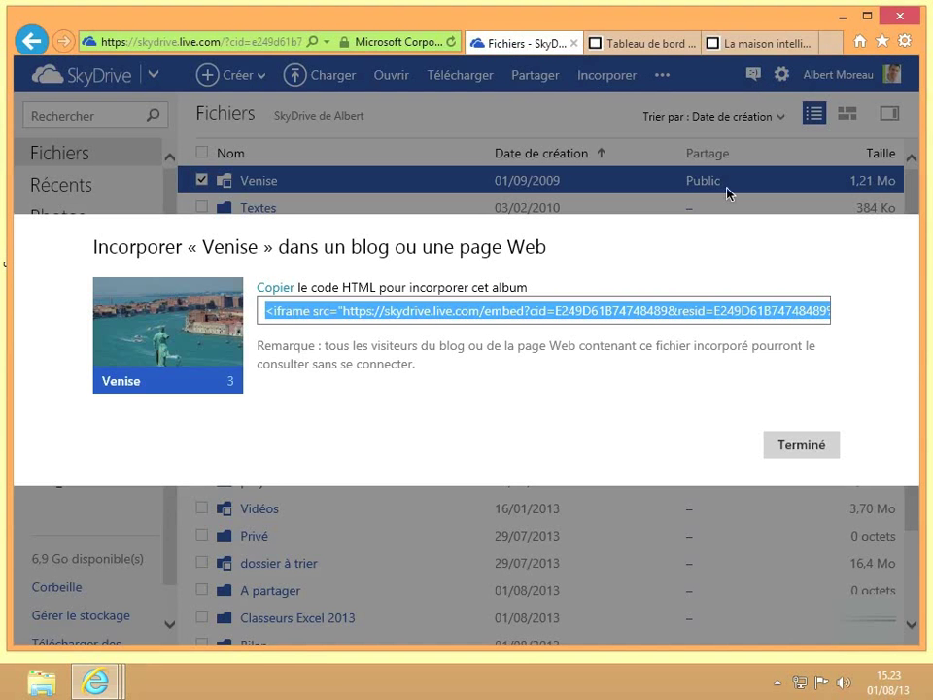
{"action": "left_click", "coordinate": [771, 316]}
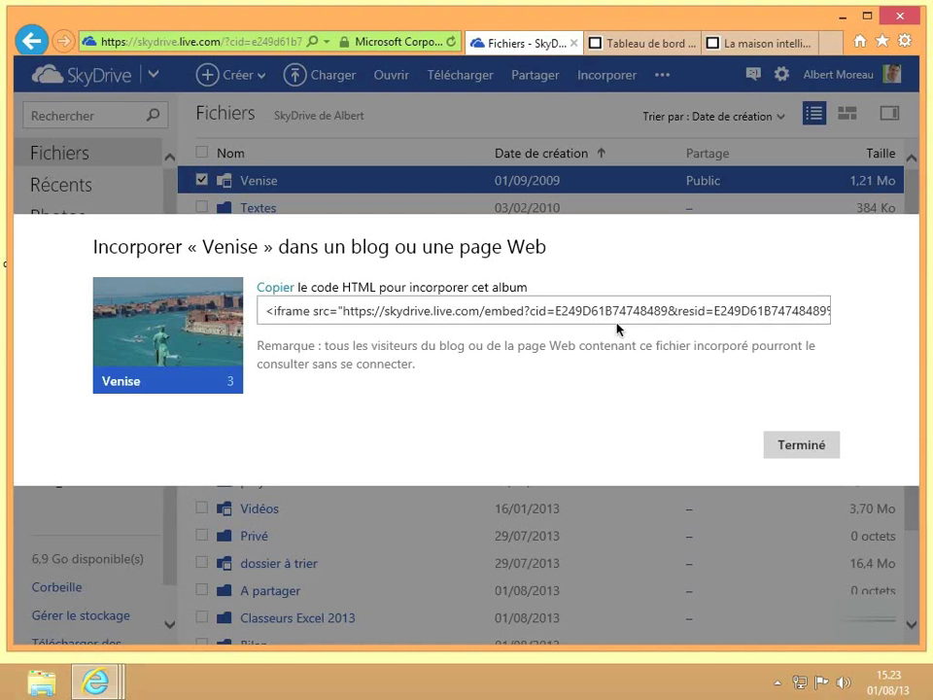
{"action": "left_click", "coordinate": [804, 449]}
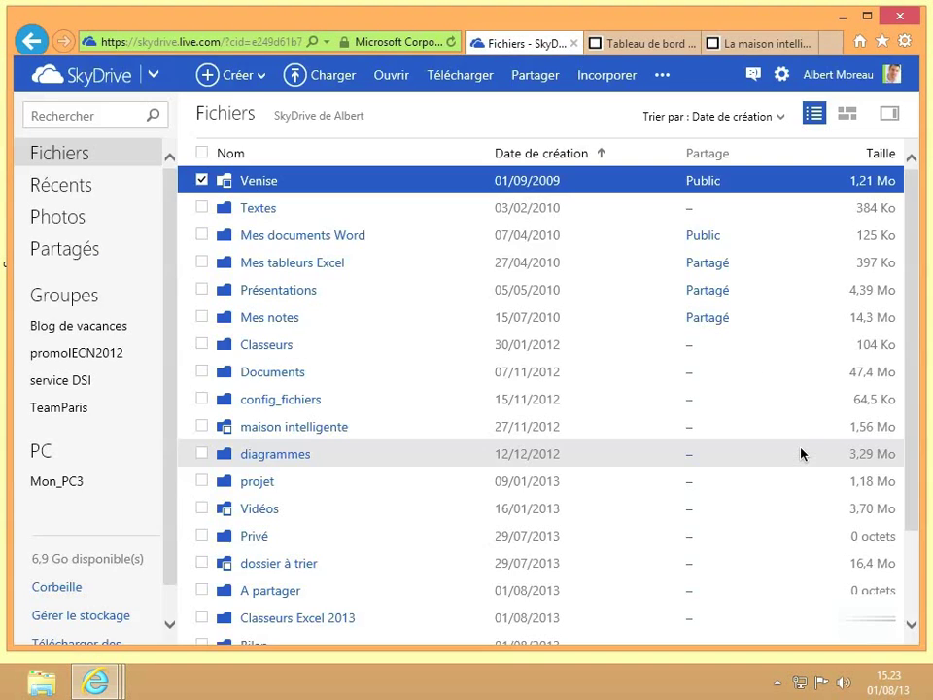
{"action": "left_click", "coordinate": [200, 183]}
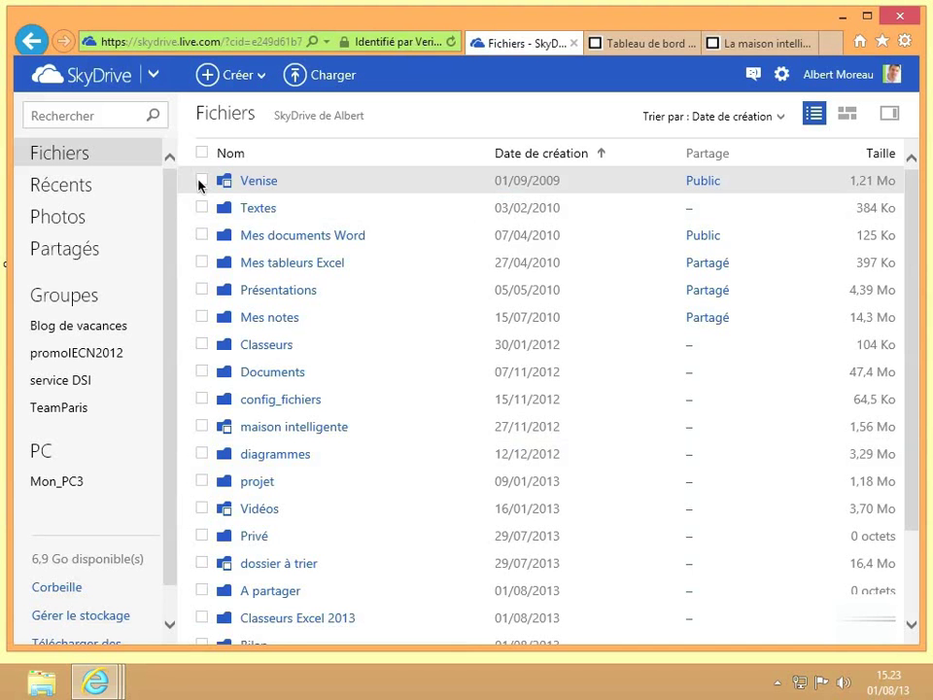
Open the Textes folder in thumbnail view and select the Information document
{"action": "left_click", "coordinate": [257, 208]}
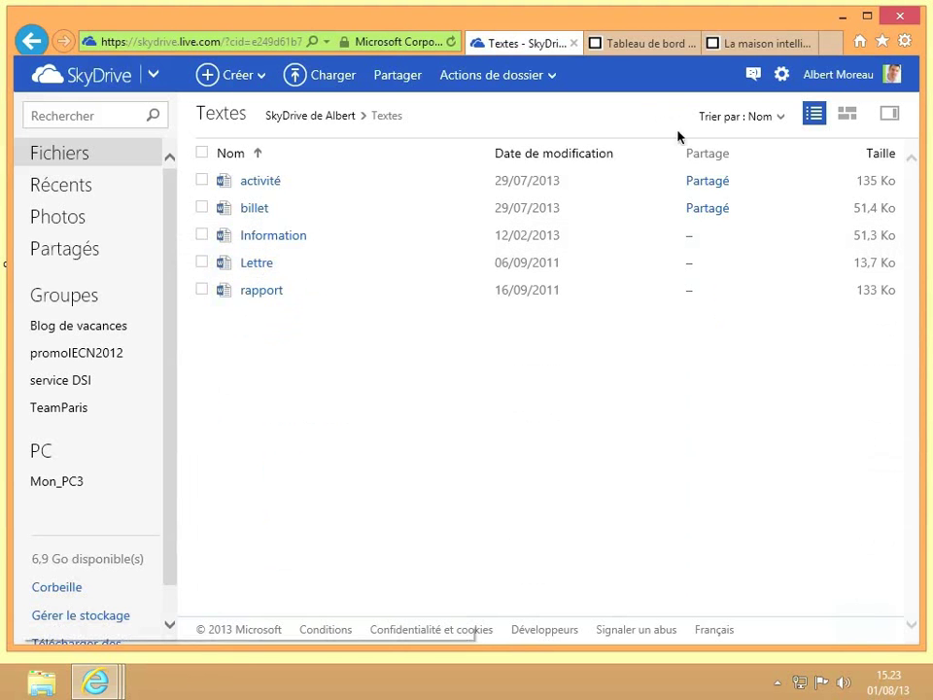
{"action": "left_click", "coordinate": [846, 114]}
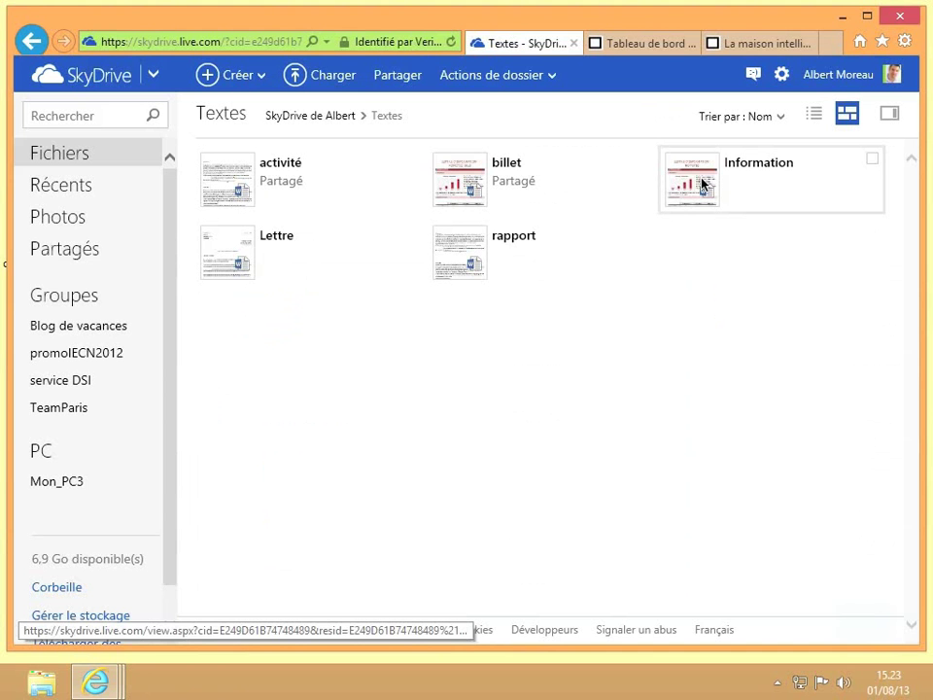
{"action": "left_click", "coordinate": [870, 160]}
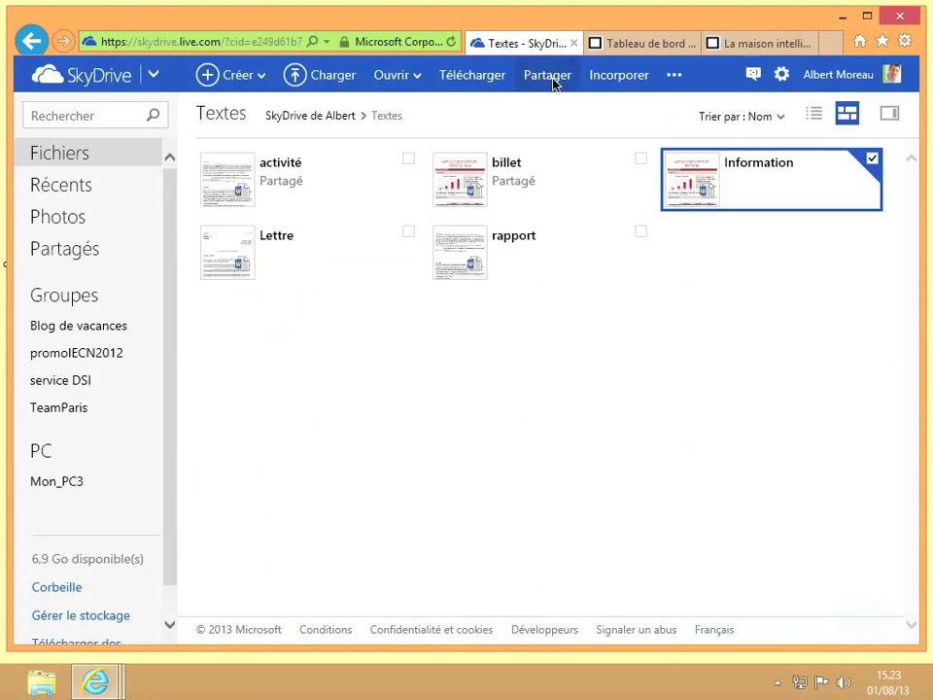
Generate the Information document's HTML iframe embed code, copy it to the clipboard, and close the window
{"action": "left_click", "coordinate": [627, 77]}
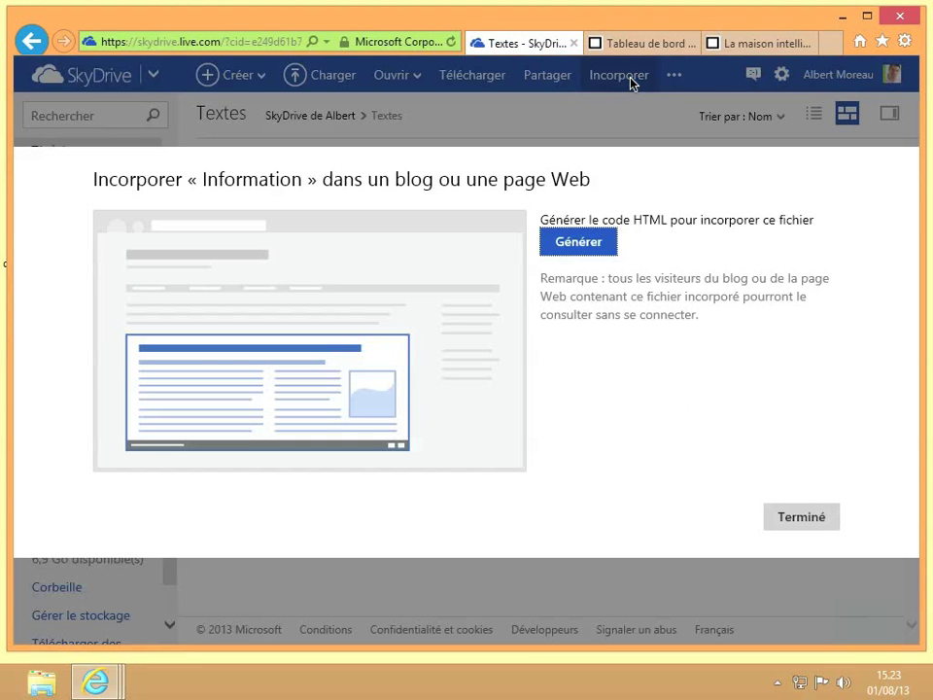
{"action": "left_click", "coordinate": [583, 246]}
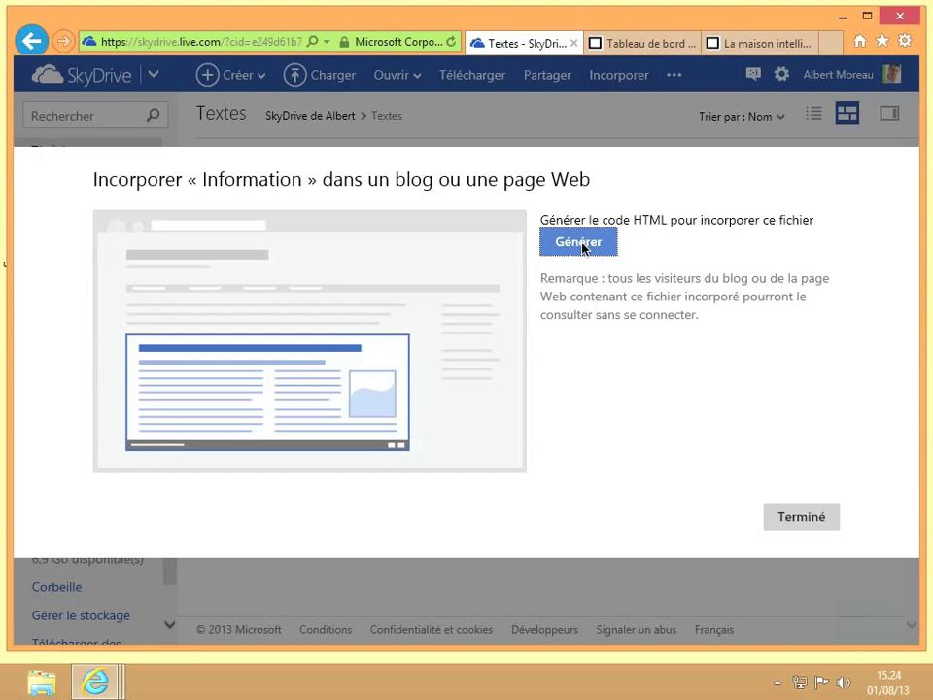
{"action": "left_click", "coordinate": [580, 243]}
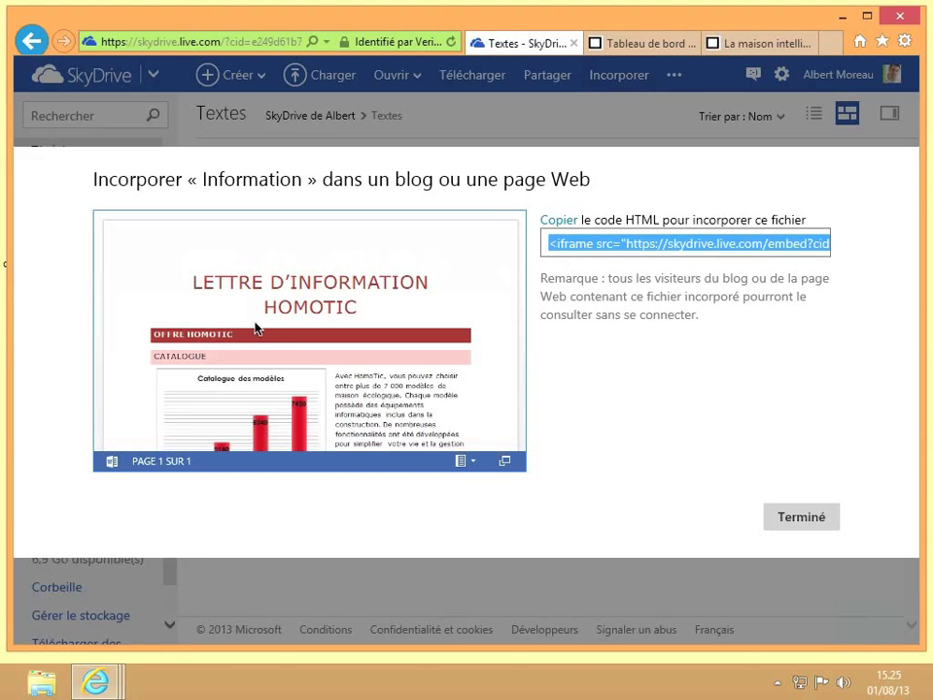
{"action": "left_click", "coordinate": [557, 222]}
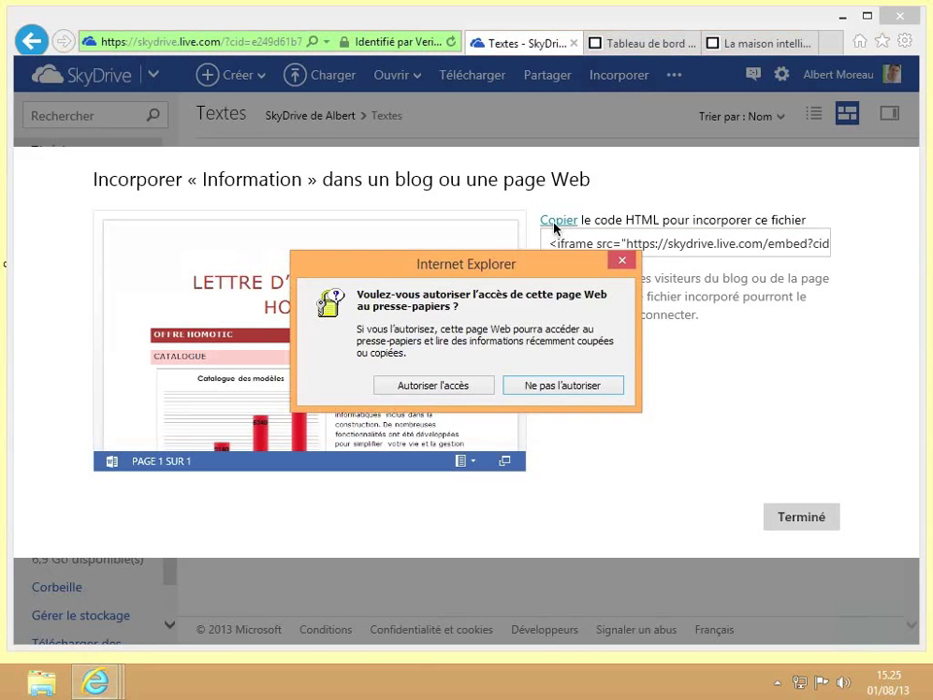
{"action": "left_click", "coordinate": [439, 387]}
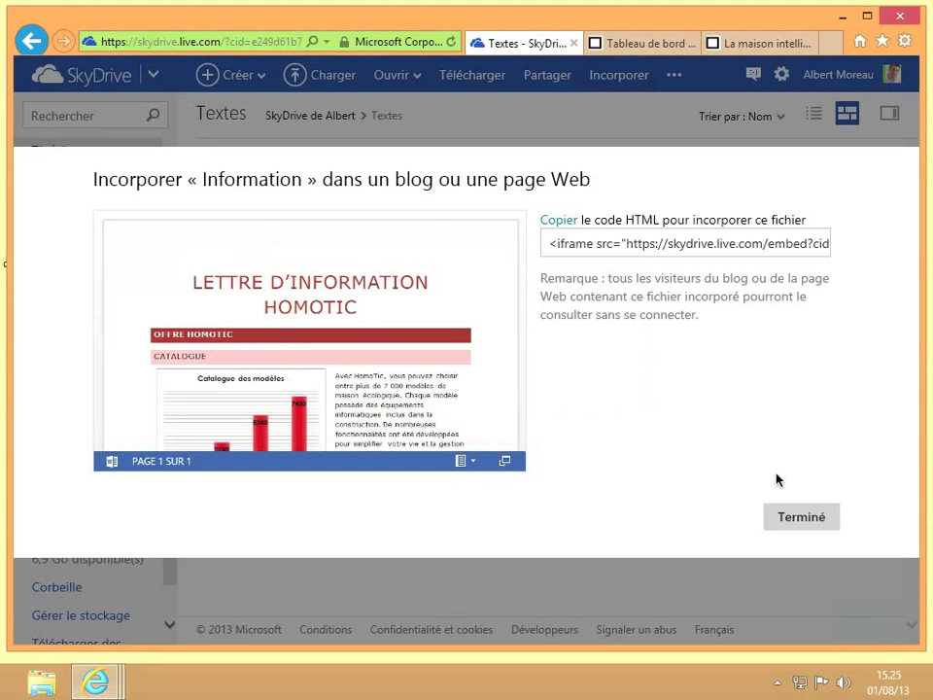
{"action": "left_click", "coordinate": [777, 516]}
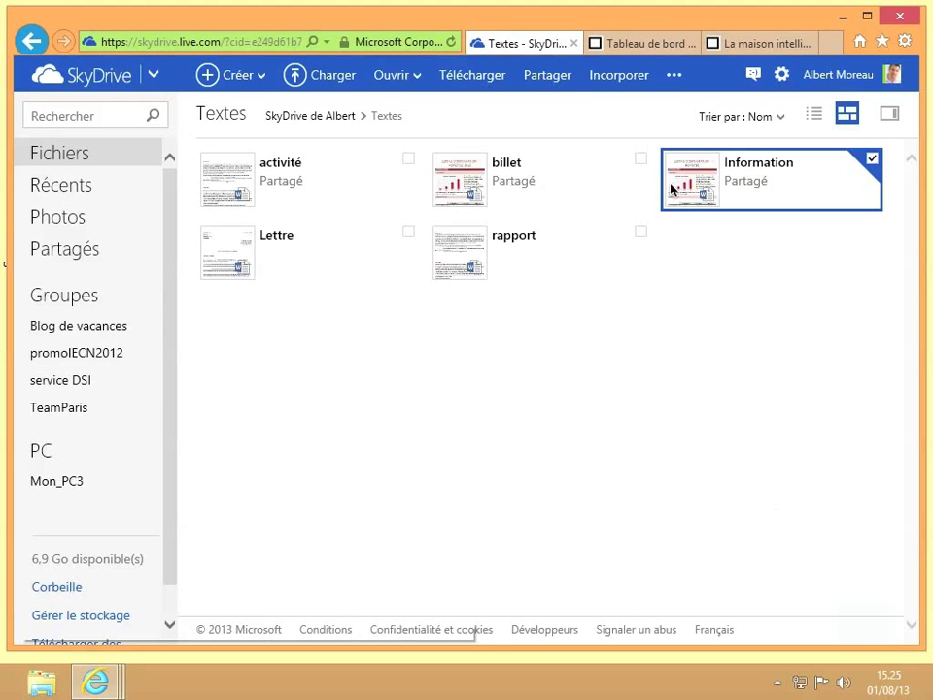
From the WordPress dashboard, add a new post titled 'Lettre informations 2013' and move into its body
{"action": "left_click", "coordinate": [750, 45]}
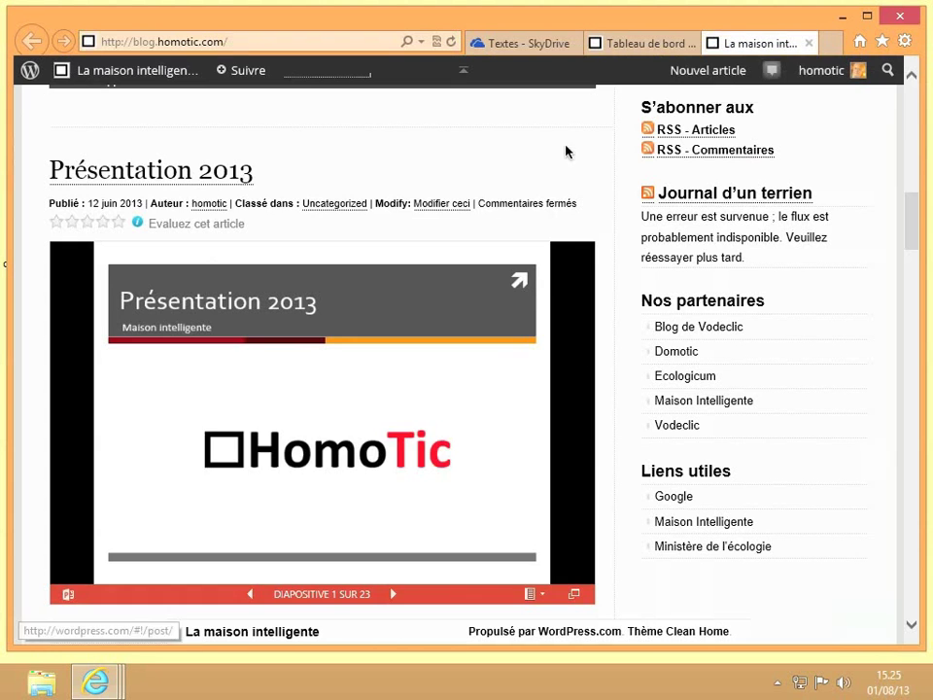
{"action": "scroll", "coordinate": [512, 220], "scroll_direction": "up", "scroll_amount": 10}
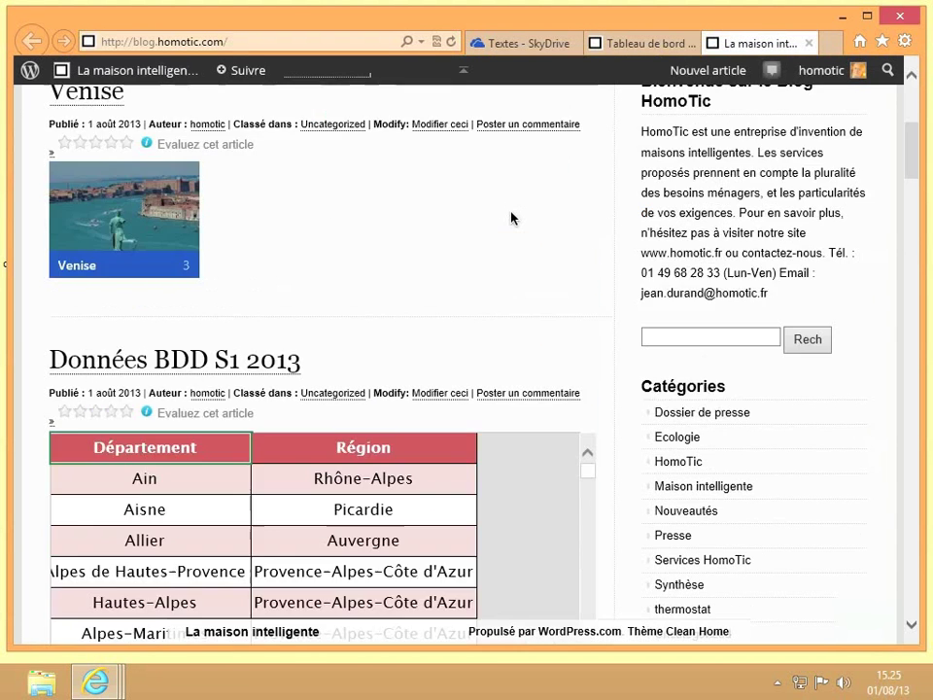
{"action": "left_click", "coordinate": [639, 44]}
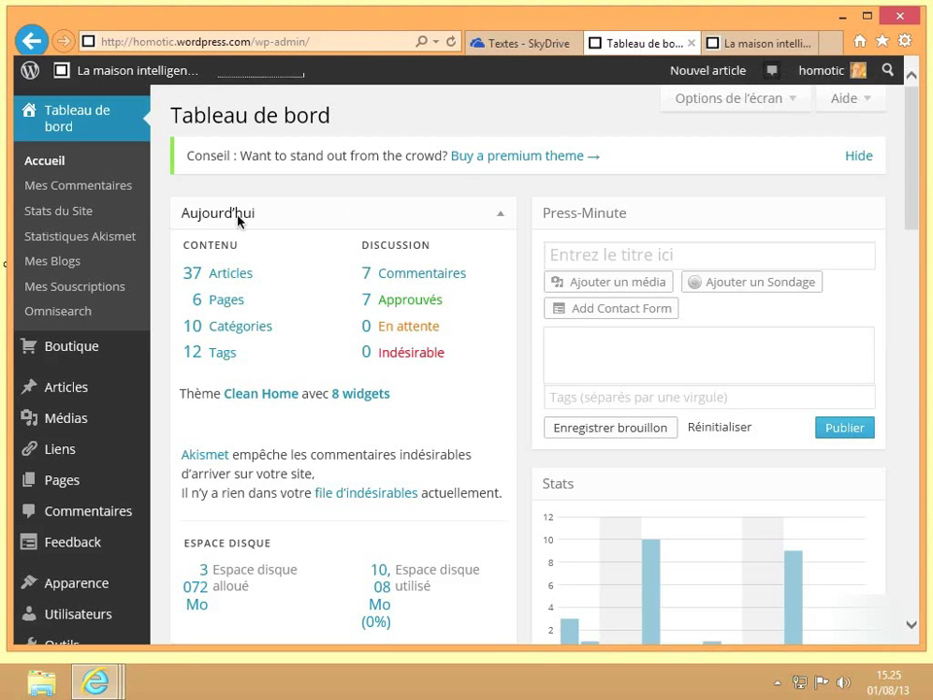
{"action": "mouse_move", "coordinate": [104, 385]}
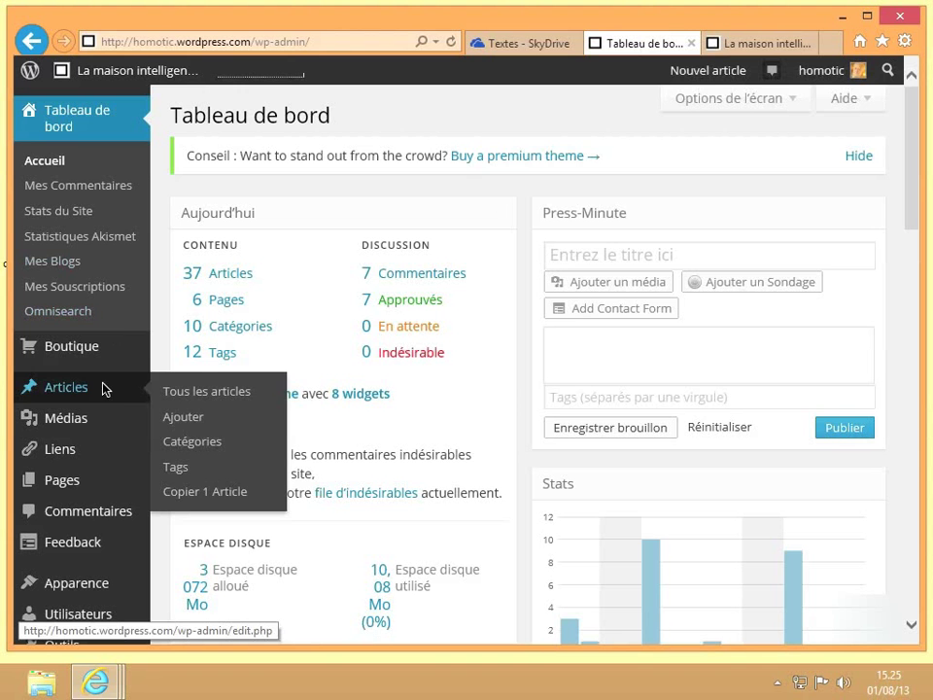
{"action": "left_click", "coordinate": [188, 418]}
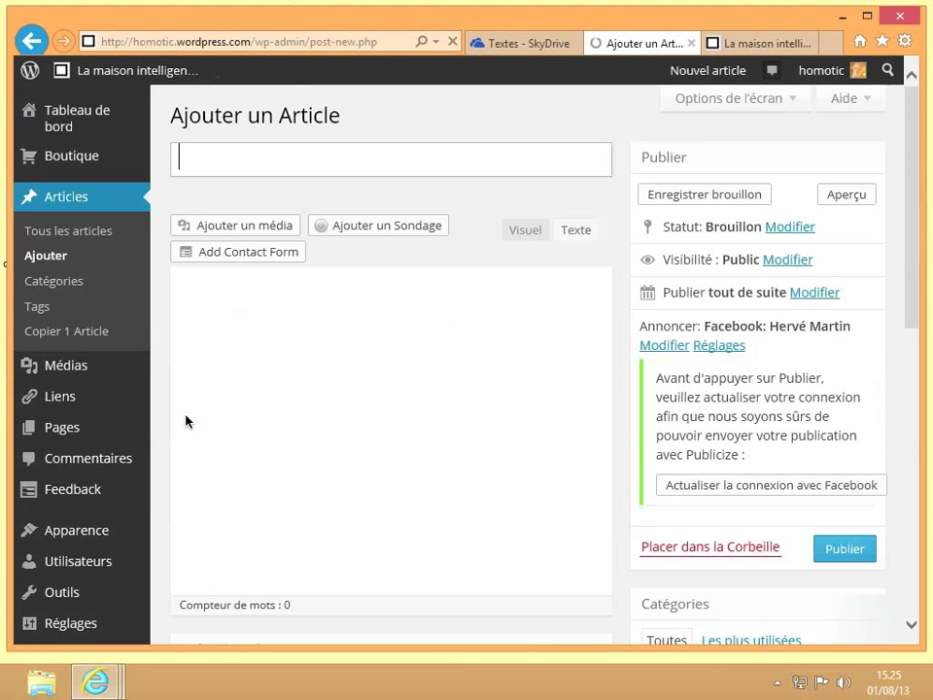
{"action": "left_click", "coordinate": [261, 167]}
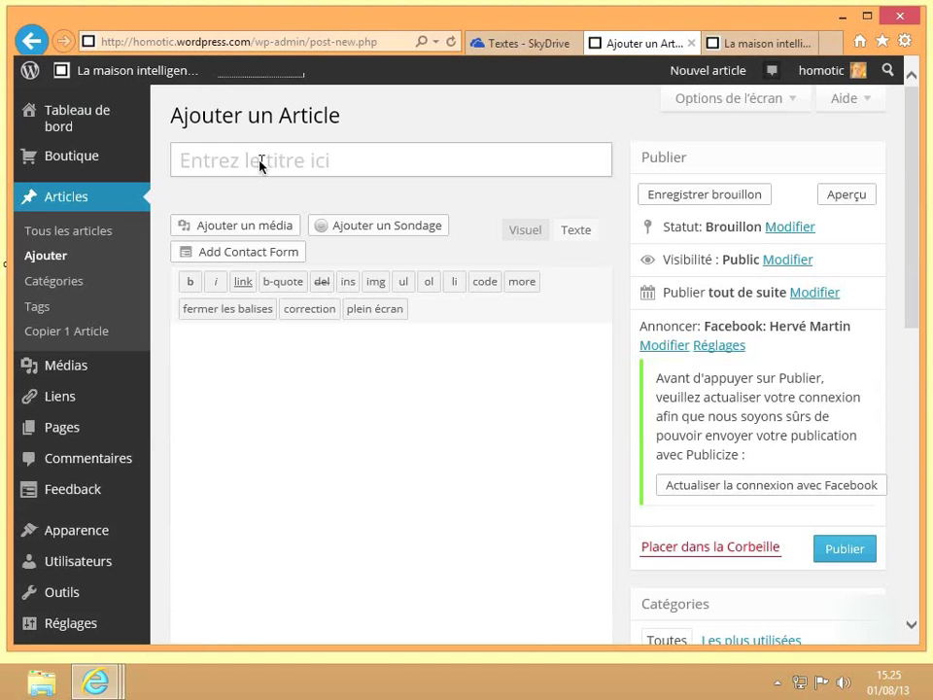
{"action": "type", "text": "Lettre inf"}
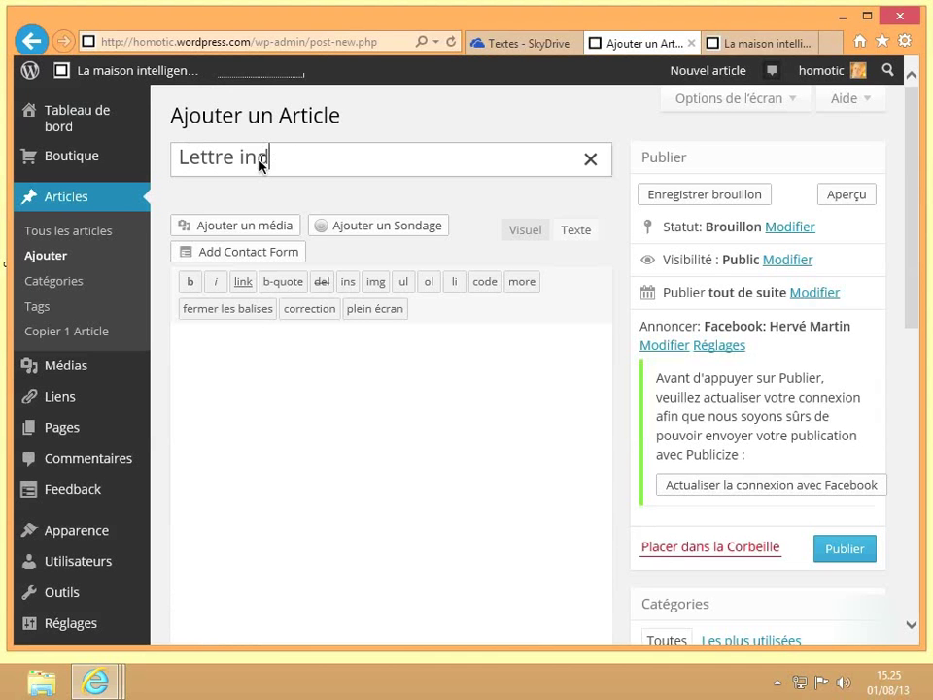
{"action": "type", "text": "ormations 2013"}
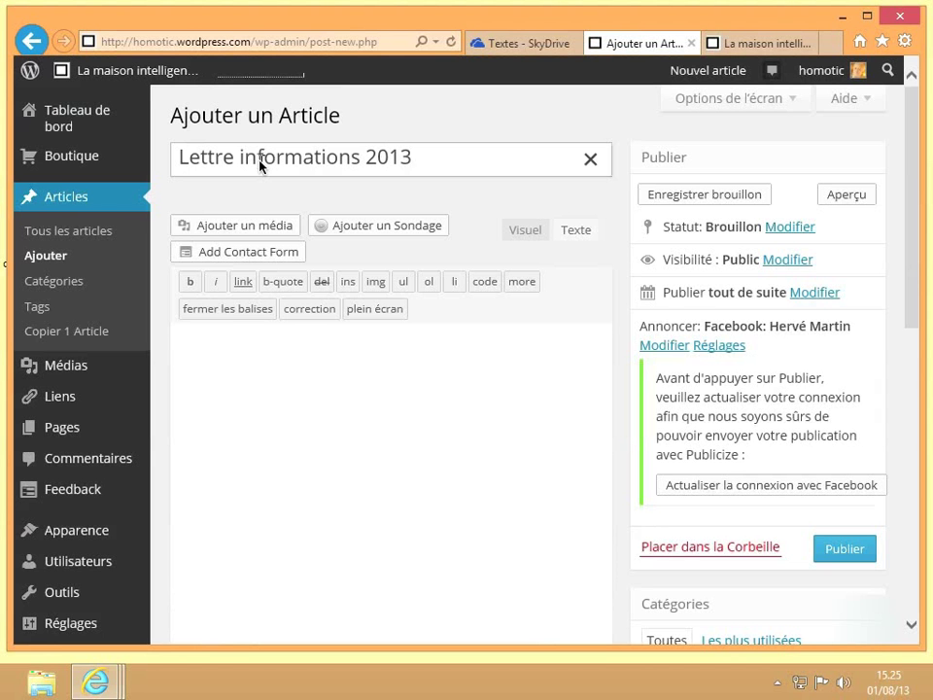
{"action": "left_click", "coordinate": [288, 363]}
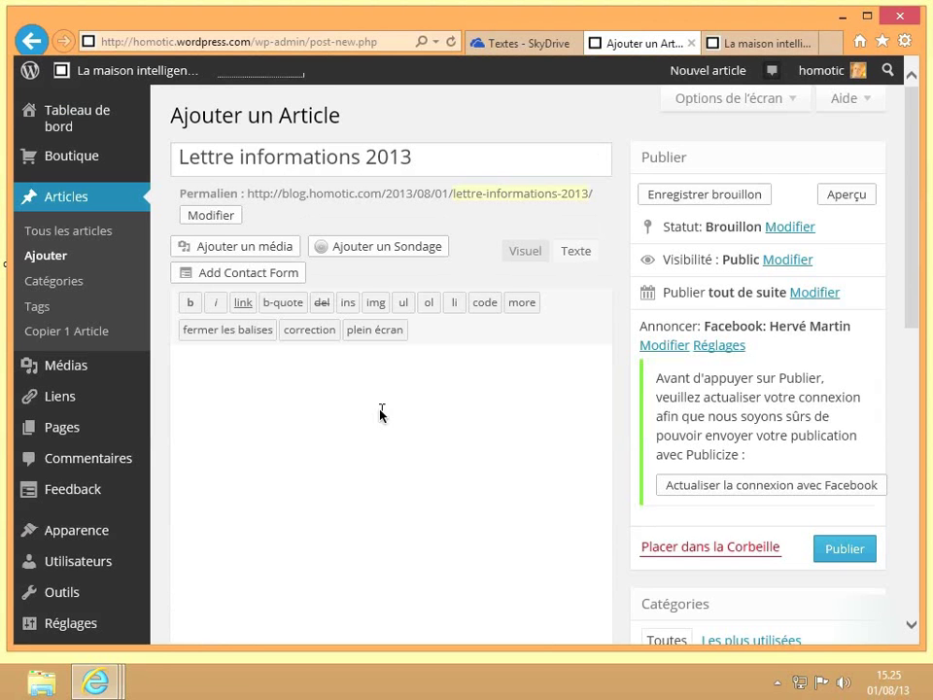
Paste the newsletter's iframe code into the body, publish, and scroll to confirm the embedded document
{"action": "type", "text": "<iframe src=\"https://skydrive.live.com/embed?cid=E249D61B74748489&resid=E249D61B74748489%21494&authkey=AES7rpA1p5lIRiM&em=2\" width=\"476\" height=\"288\" frameborder=\"0\" scrolling=\"no\"></iframe>"}
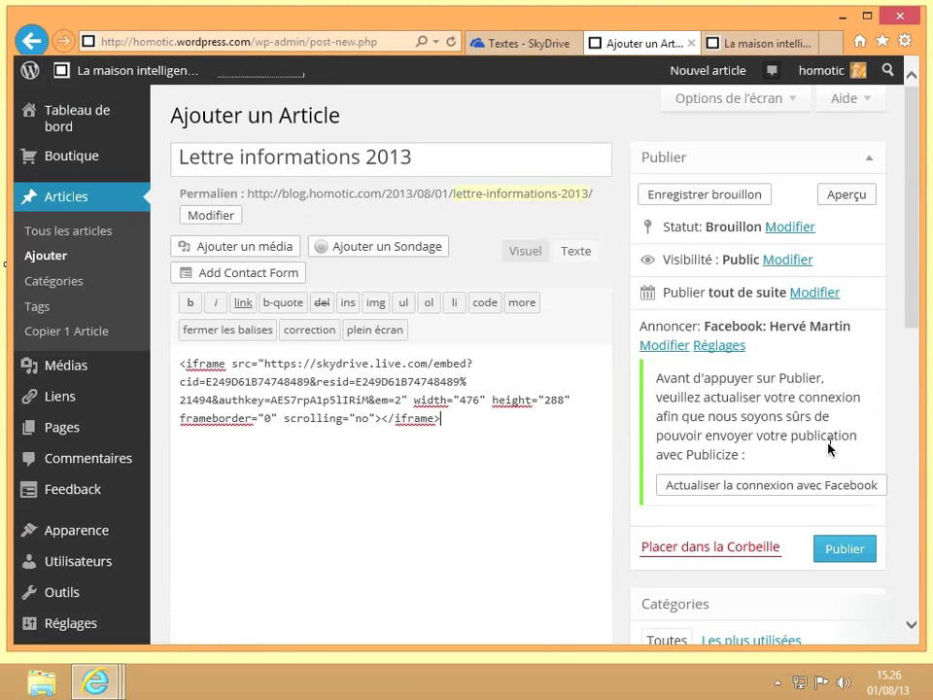
{"action": "left_click", "coordinate": [842, 551]}
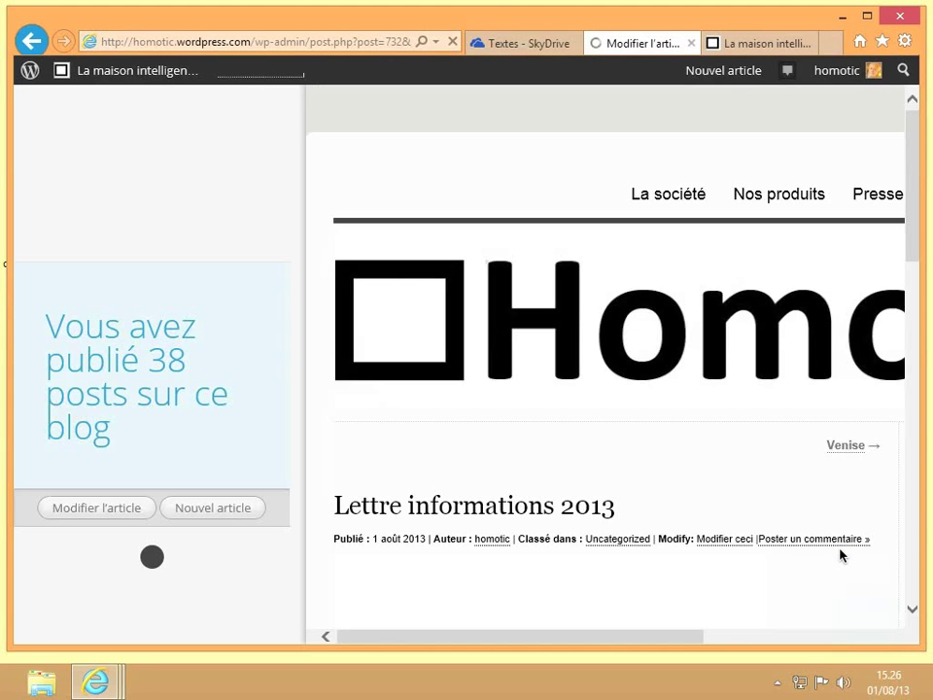
{"action": "scroll", "coordinate": [815, 367], "scroll_direction": "down", "scroll_amount": 5}
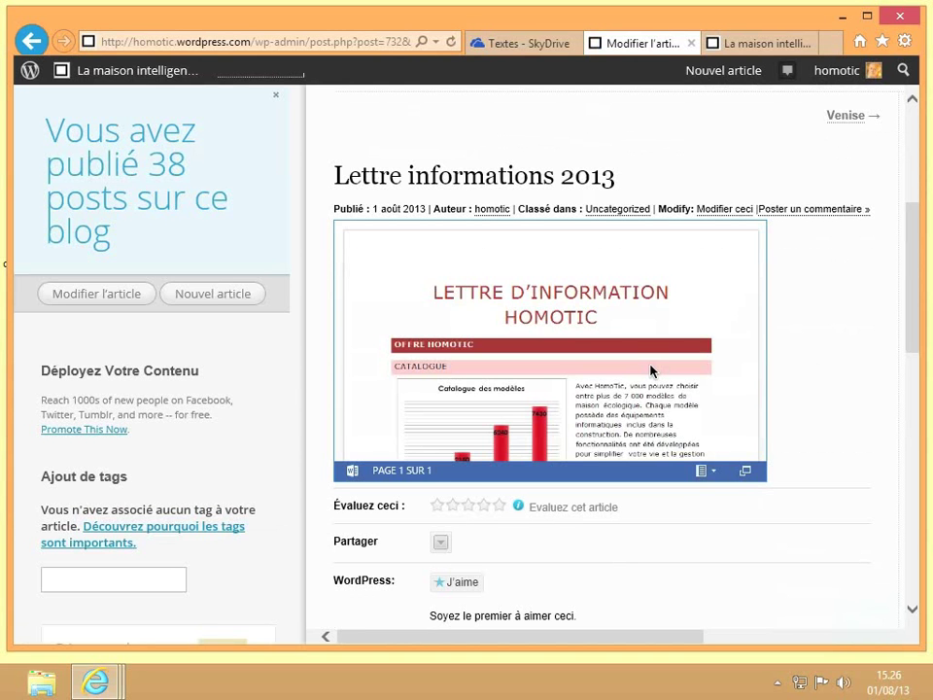
{"action": "scroll", "coordinate": [651, 370], "scroll_direction": "down", "scroll_amount": 8}
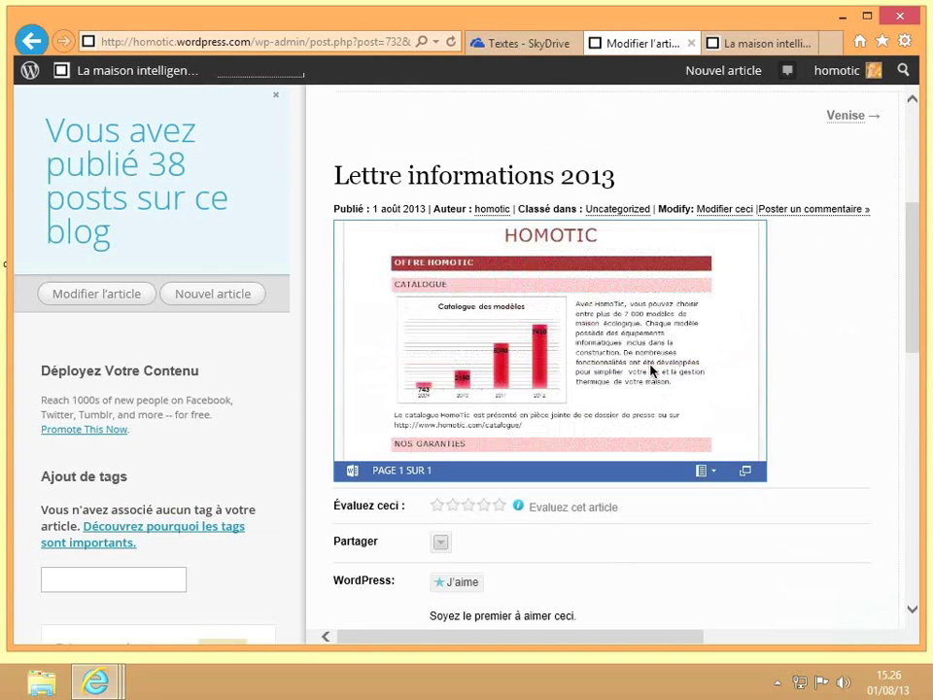
{"action": "scroll", "coordinate": [650, 370], "scroll_direction": "up", "scroll_amount": 8}
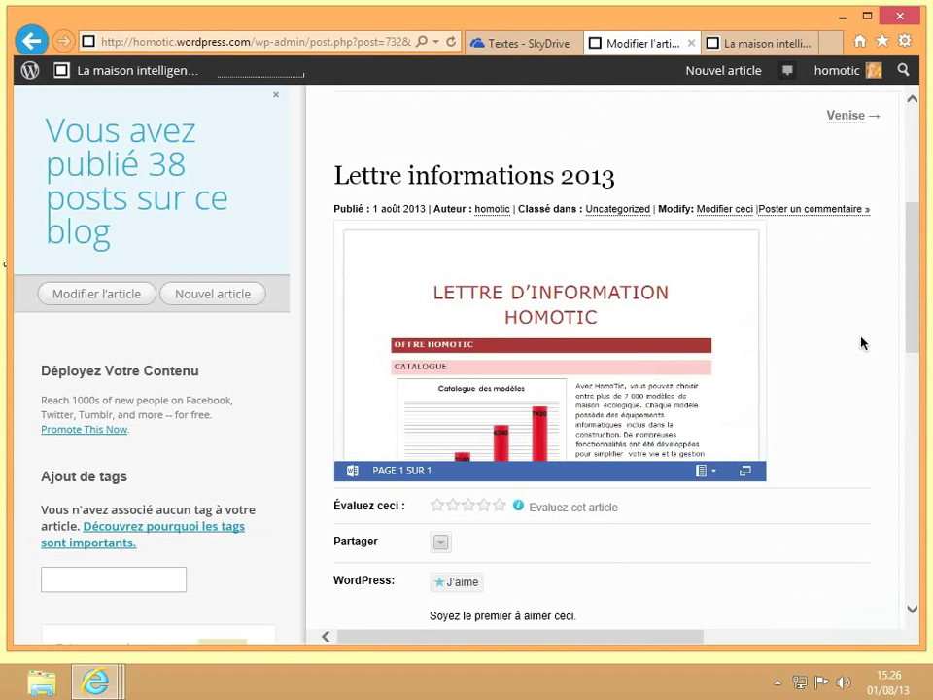
Deselect the Information document, return SkyDrive to the top-level files, and go back to the post
{"action": "left_click", "coordinate": [537, 45]}
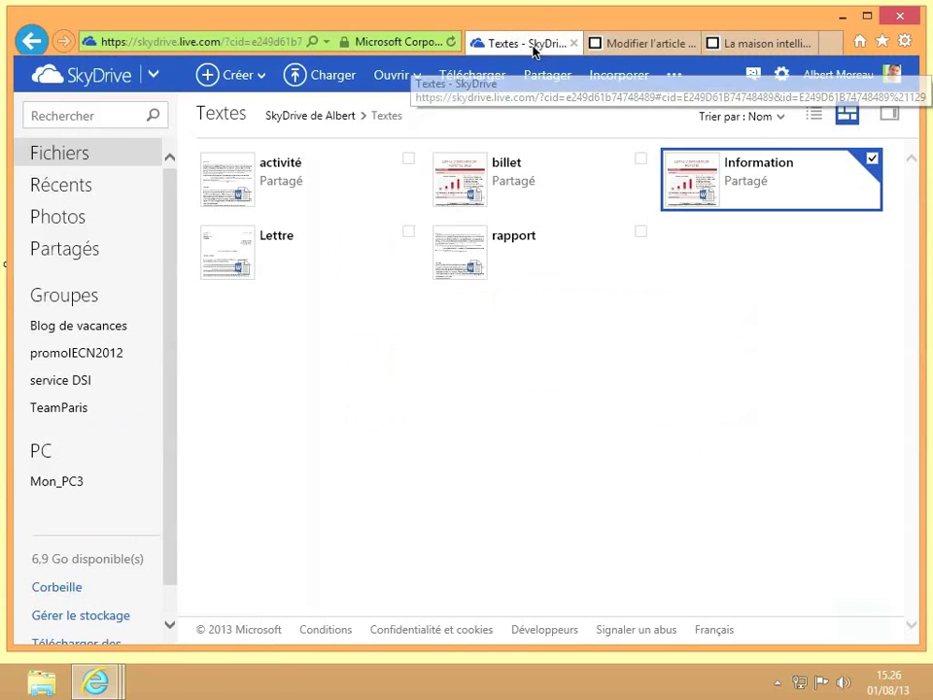
{"action": "left_click", "coordinate": [873, 158]}
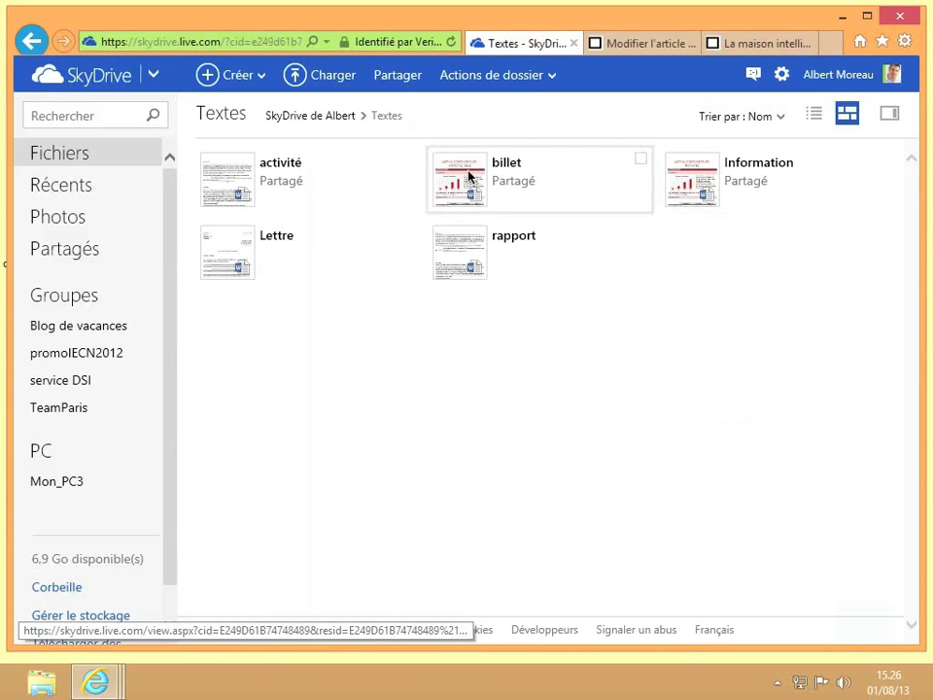
{"action": "left_click", "coordinate": [315, 117]}
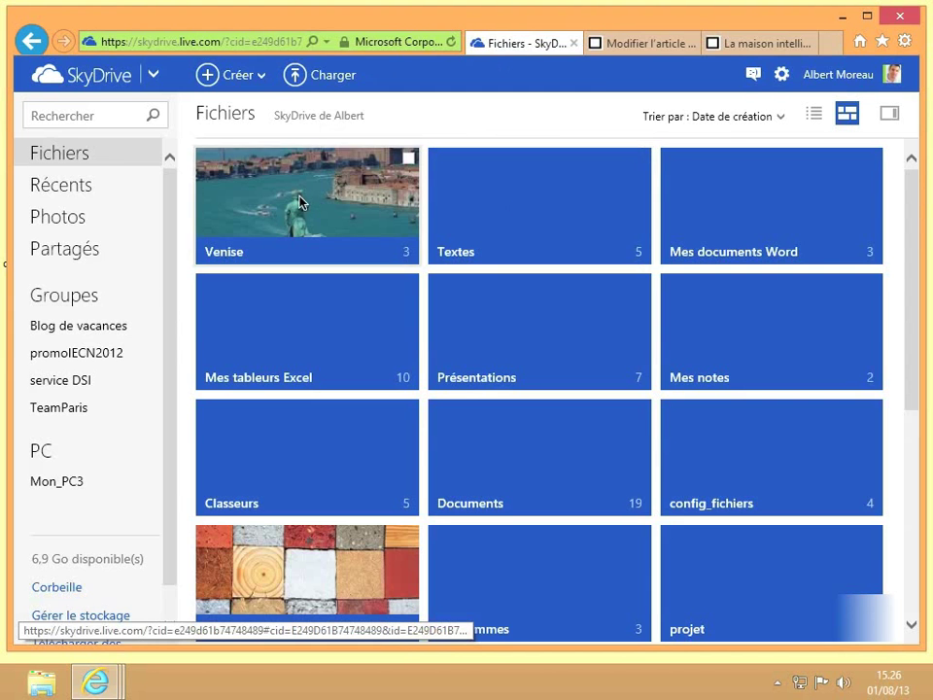
{"action": "left_click", "coordinate": [607, 43]}
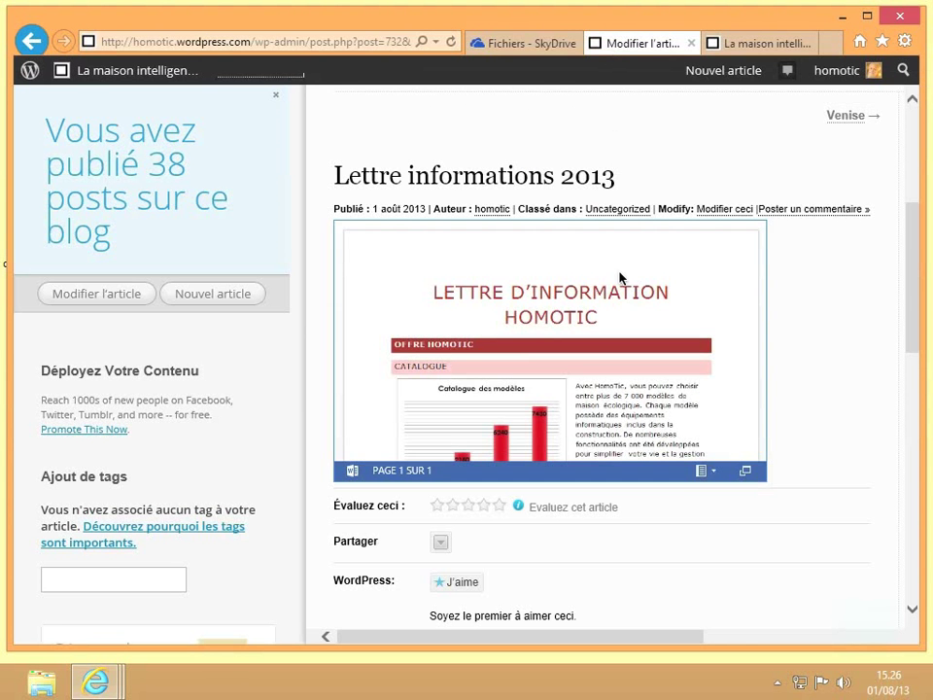
Open the Venise album in SkyDrive from the blog homepage, then return to the HomoTic homepage
{"action": "left_click", "coordinate": [753, 42]}
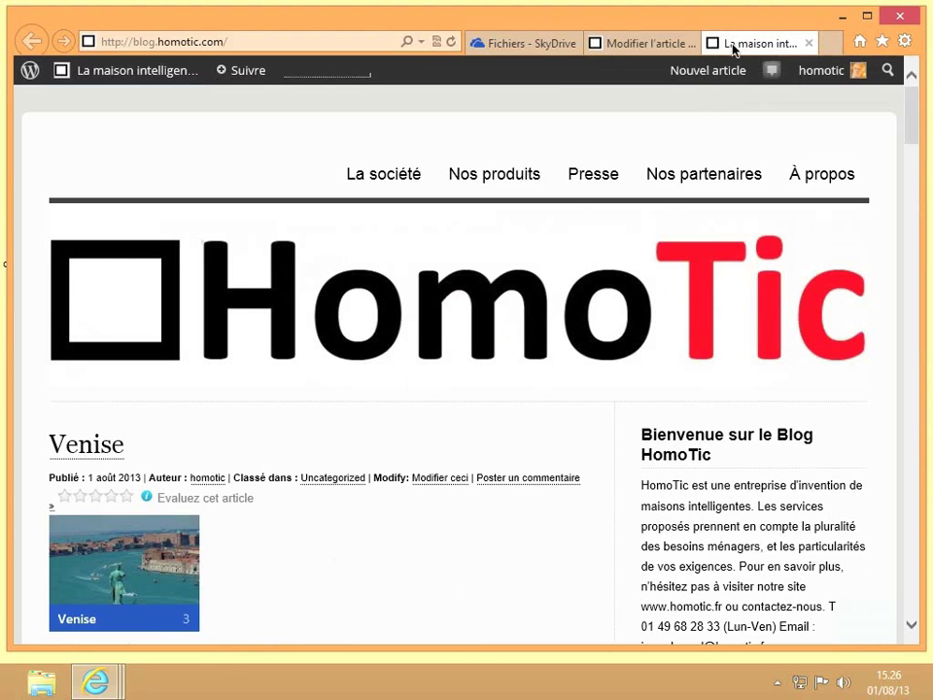
{"action": "left_click", "coordinate": [103, 541]}
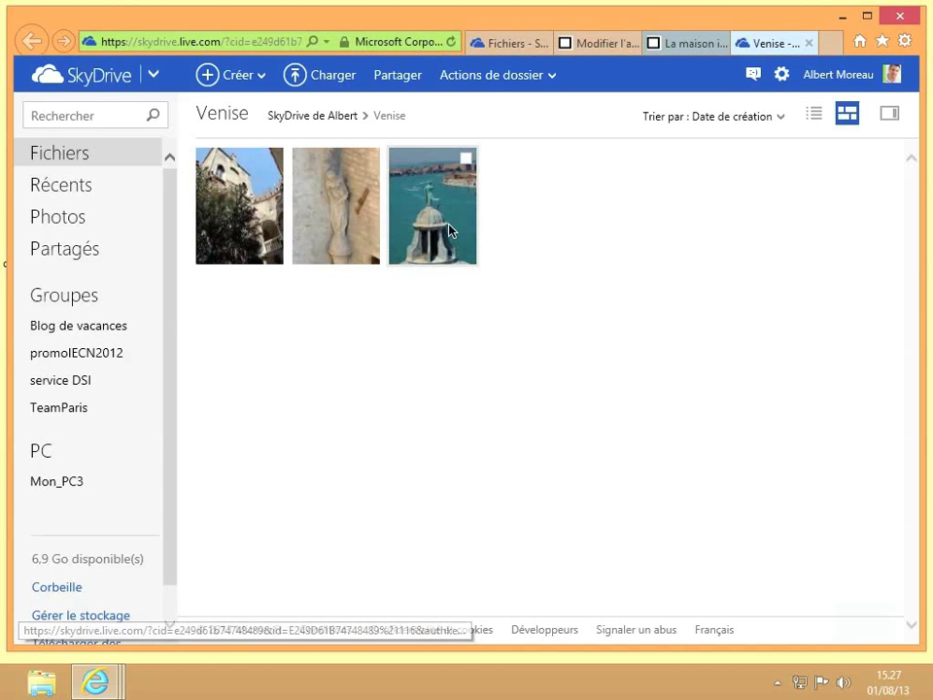
{"action": "left_click", "coordinate": [685, 44]}
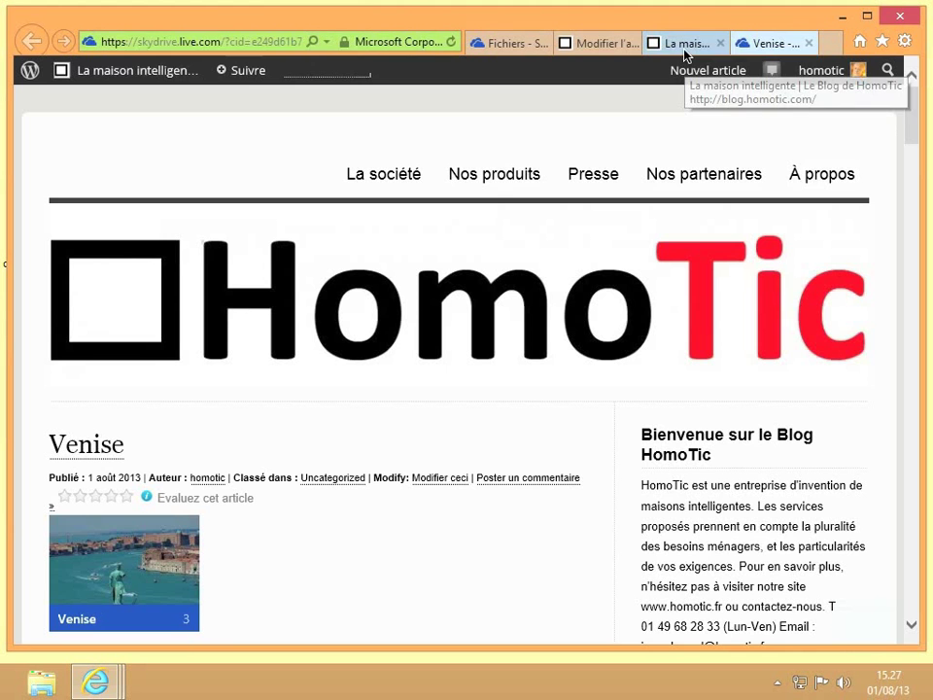